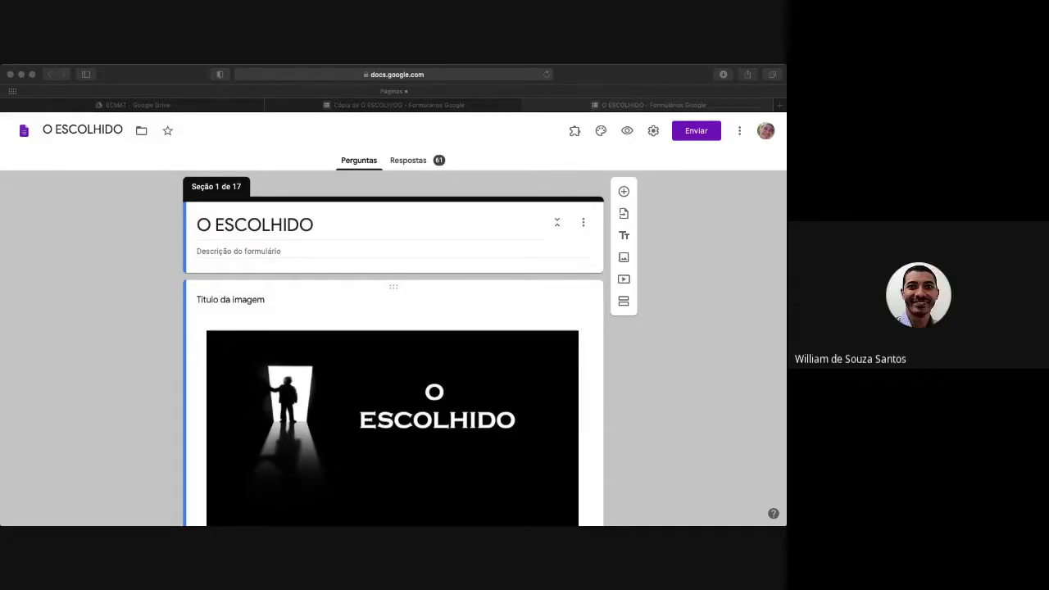
# Examine sections 1 to 3 of the O ESCOLHIDO form and the section routing of the character question's options.
pyautogui.scroll(-3, 544, 399)
pyautogui.scroll(1, 543, 398)
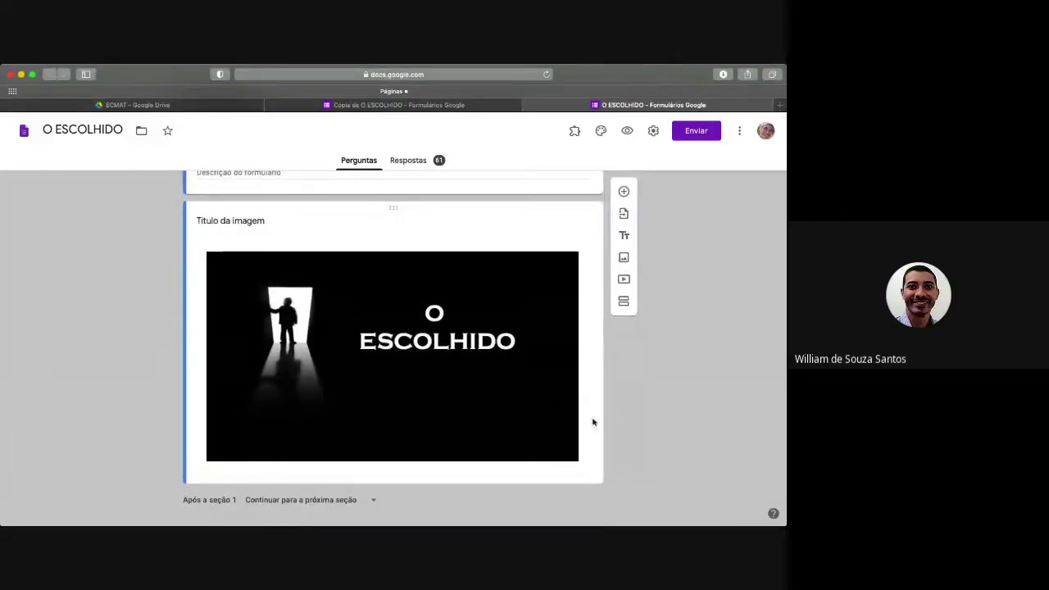
pyautogui.scroll(-3, 595, 422)
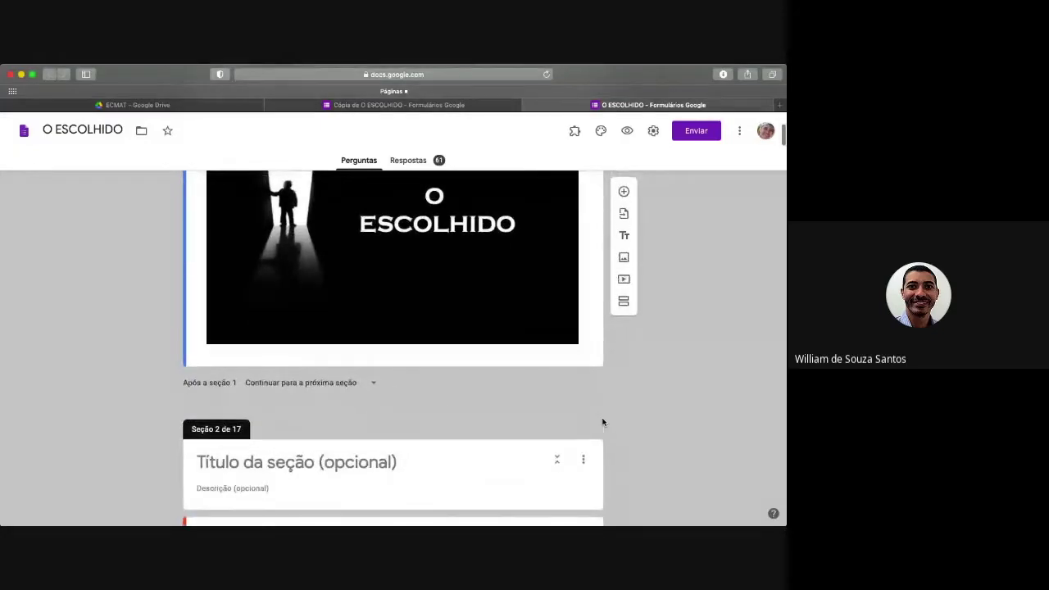
pyautogui.scroll(-1, 602, 423)
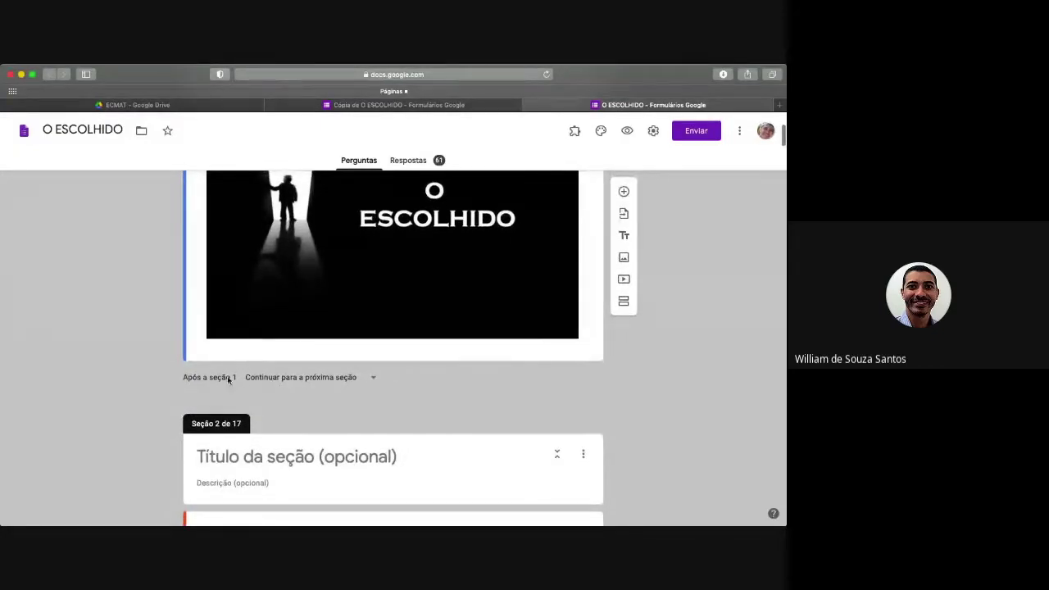
pyautogui.scroll(5, 228, 379)
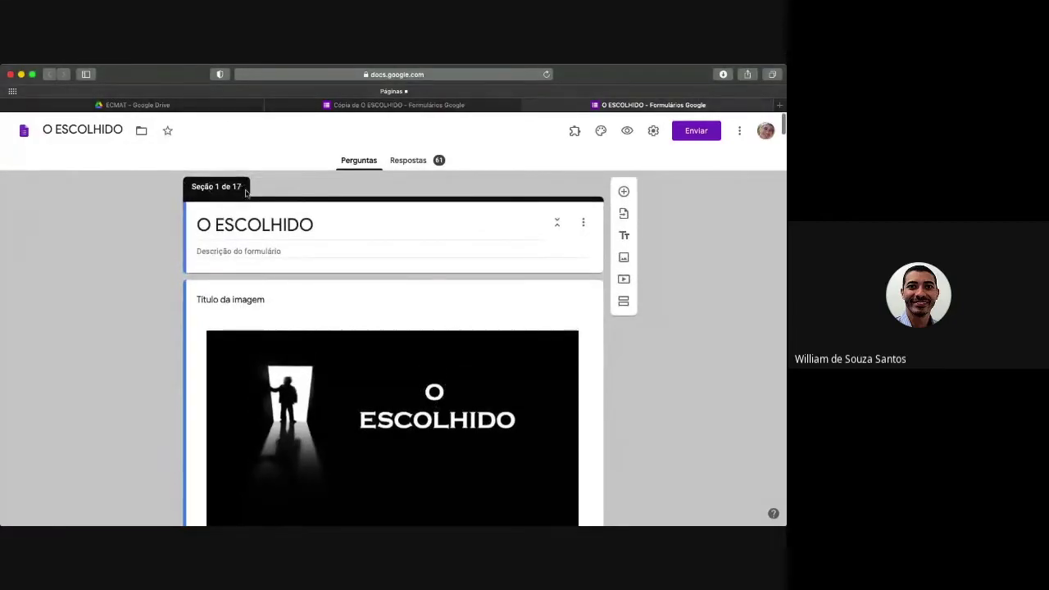
pyautogui.scroll(-6, 260, 366)
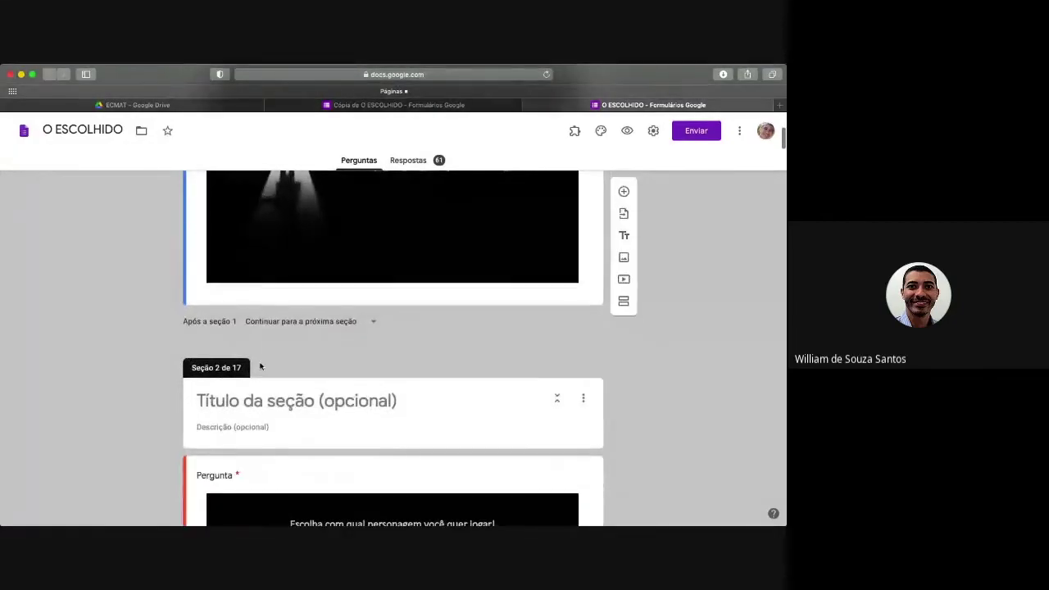
pyautogui.scroll(-6, 278, 375)
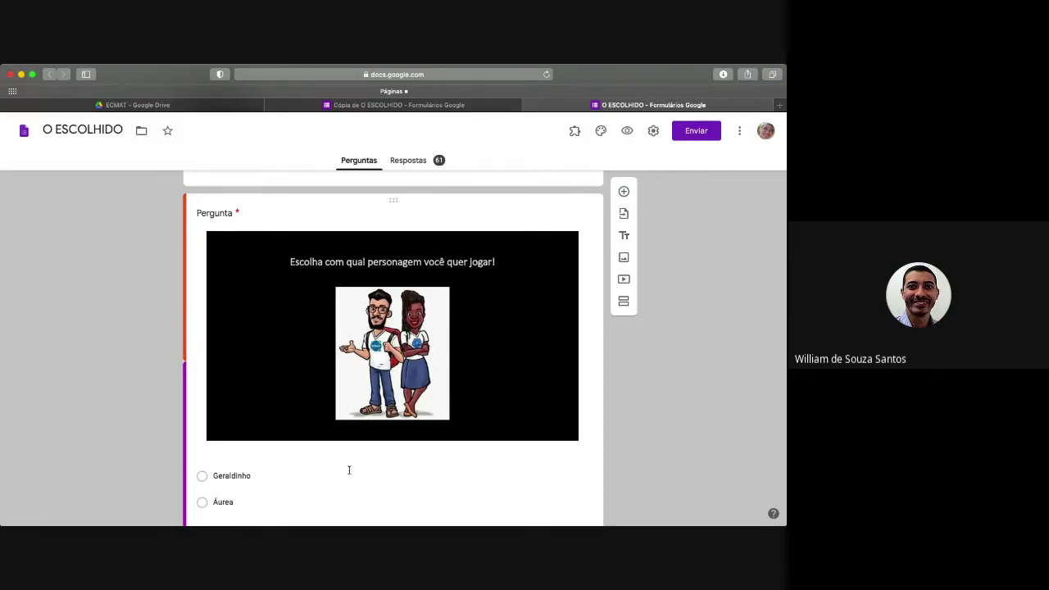
pyautogui.scroll(-5, 349, 471)
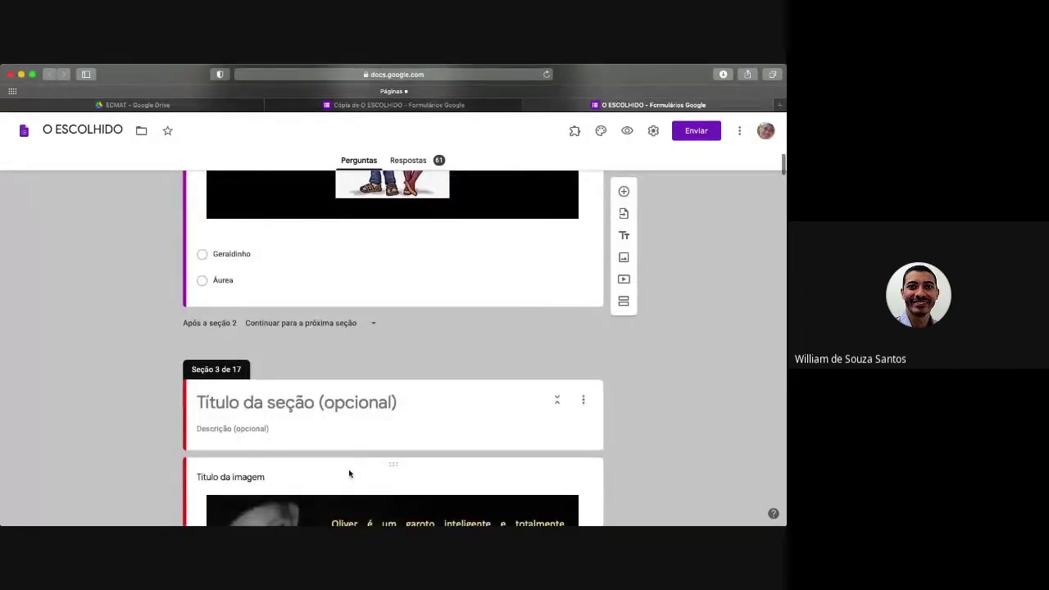
pyautogui.scroll(-1, 349, 474)
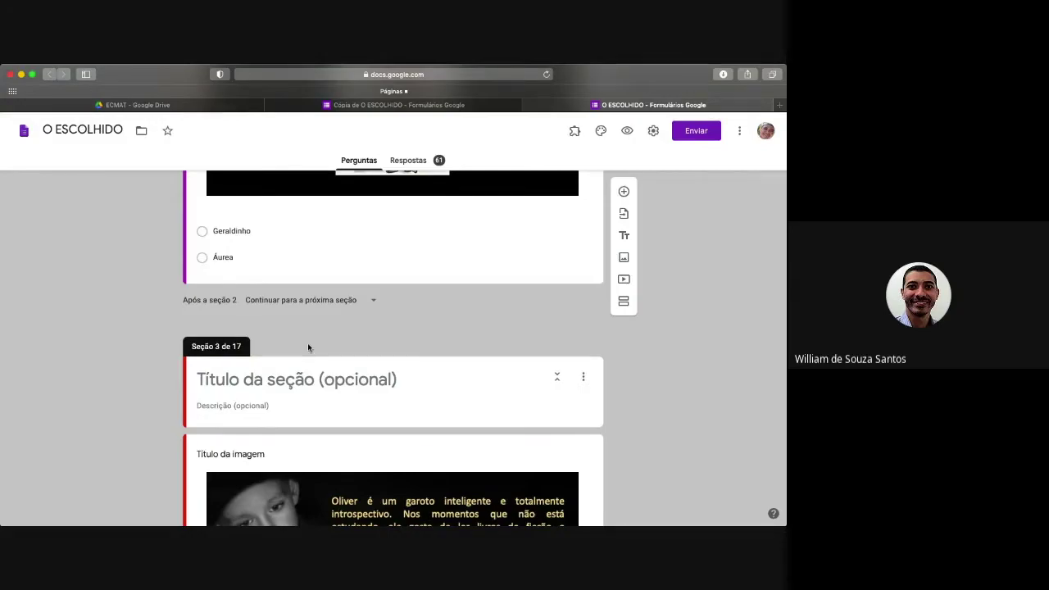
pyautogui.click(386, 229)
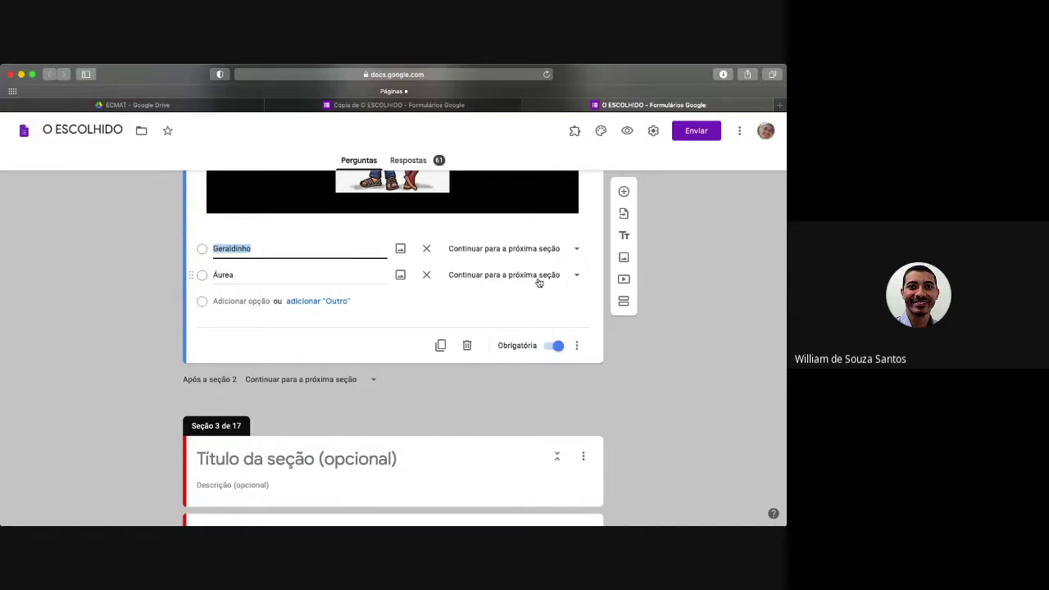
# Examine the story sections 3 to 5 and the section routing of answer options A and B in section 5.
pyautogui.scroll(-5, 540, 282)
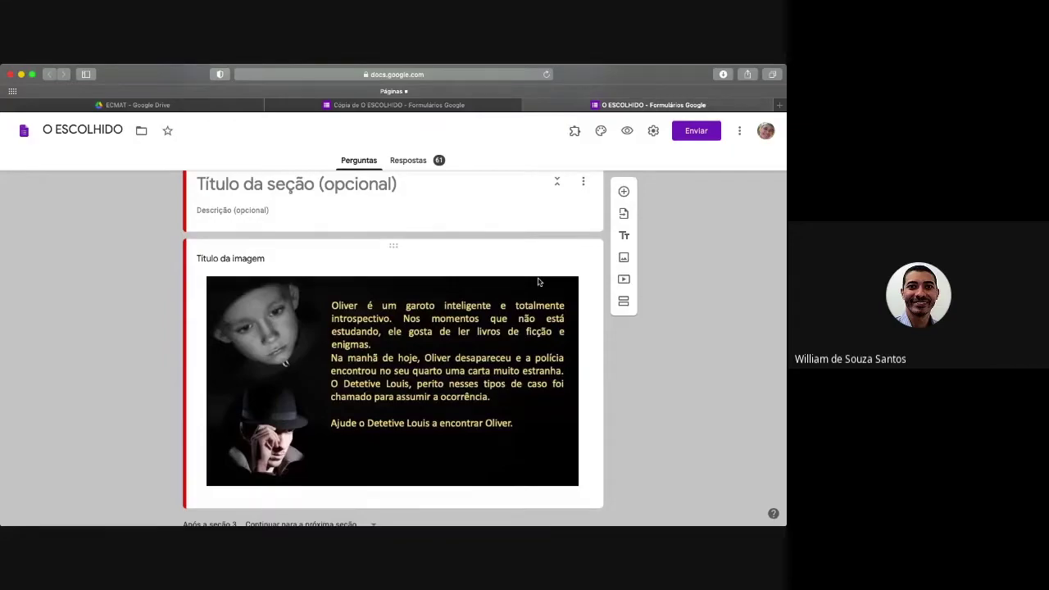
pyautogui.scroll(-2, 539, 282)
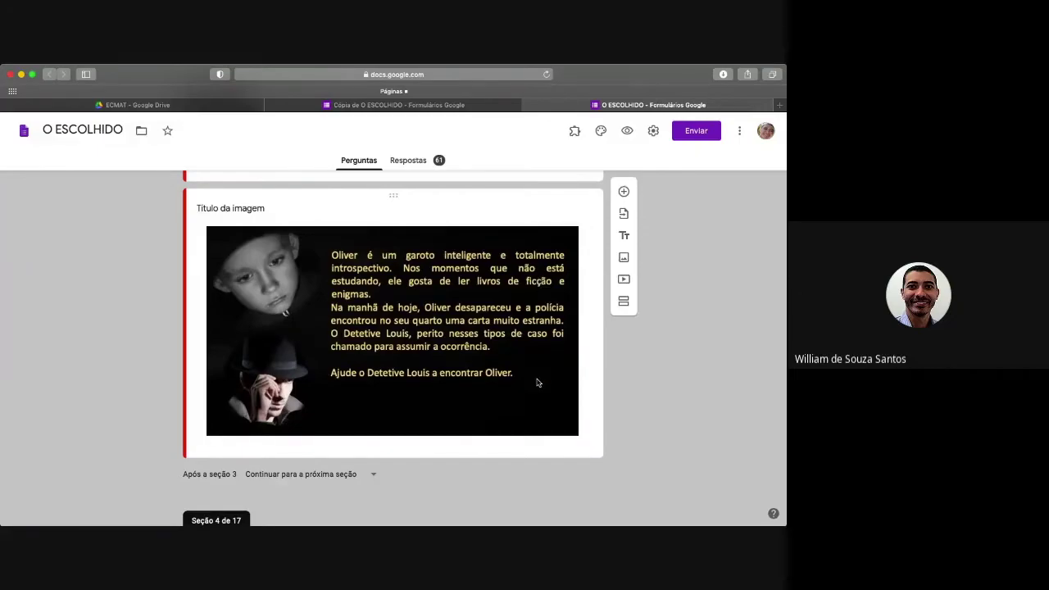
pyautogui.scroll(-1, 537, 382)
pyautogui.scroll(-5, 536, 382)
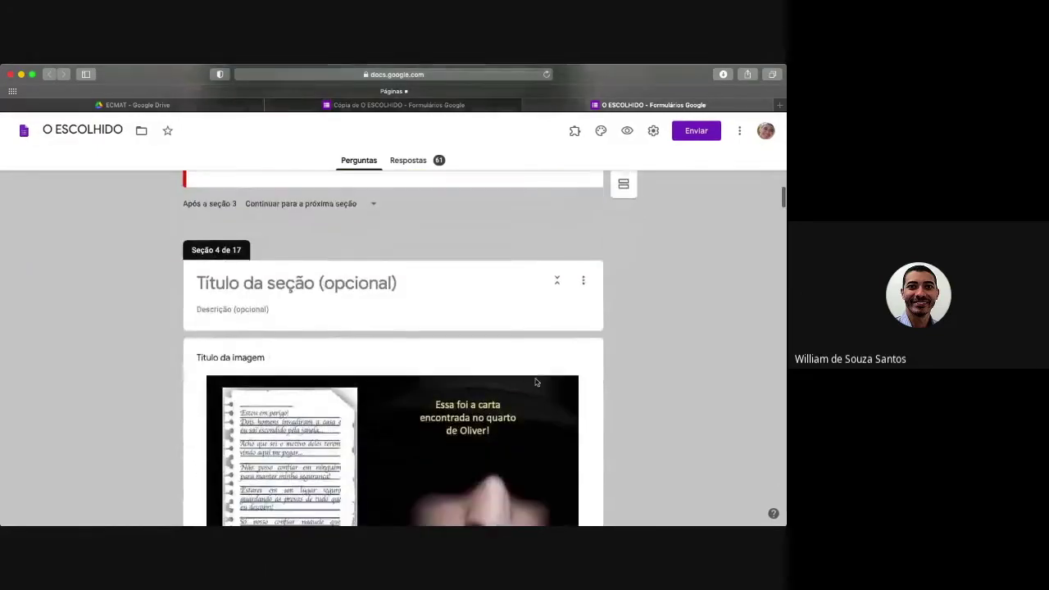
pyautogui.scroll(-10, 536, 382)
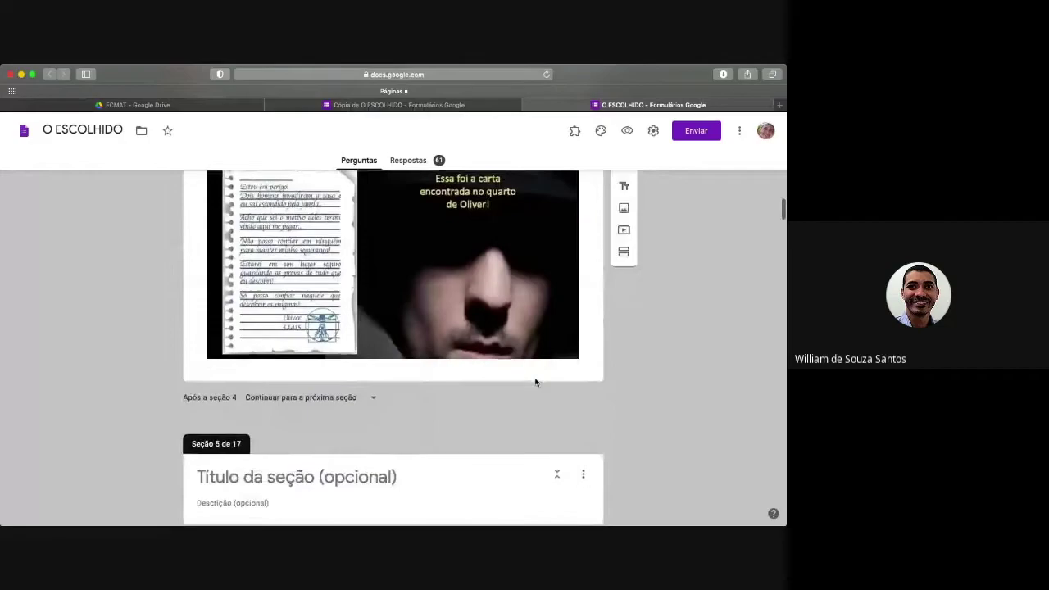
pyautogui.scroll(-3, 536, 382)
pyautogui.click(534, 382)
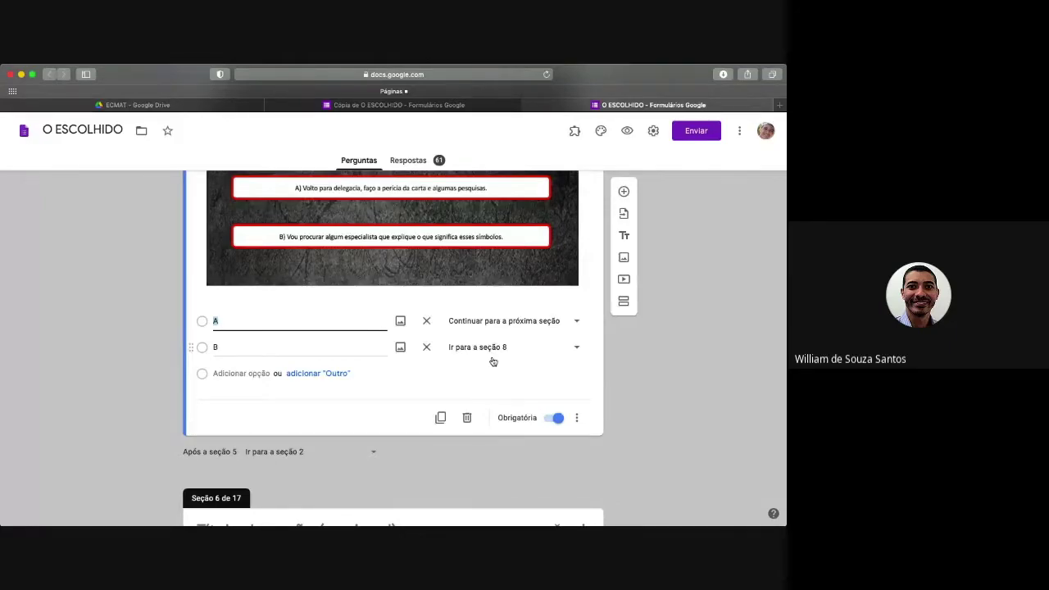
pyautogui.scroll(-3, 493, 361)
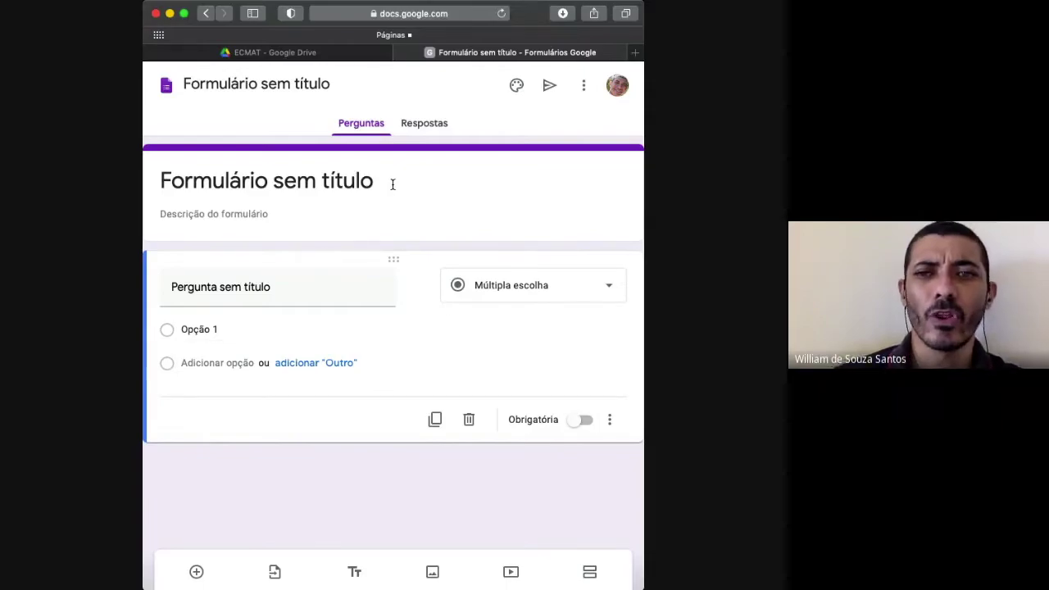
# Set the title heading of the untitled form to "Teste de Minicurso".
pyautogui.click(393, 185)
pyautogui.write('TEste')
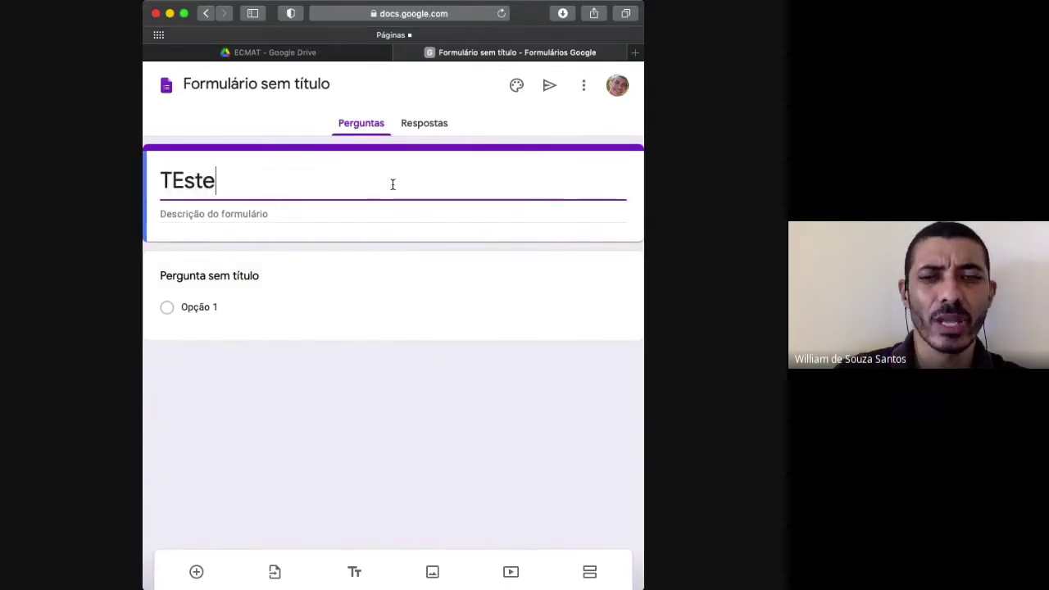
pyautogui.press('BackSpace')
pyautogui.press('BackSpace')
pyautogui.press('BackSpace')
pyautogui.press('BackSpace')
pyautogui.write('Este')
pyautogui.press('BackSpace')
pyautogui.press('BackSpace')
pyautogui.press('BackSpace')
pyautogui.press('BackSpace')
pyautogui.write('es')
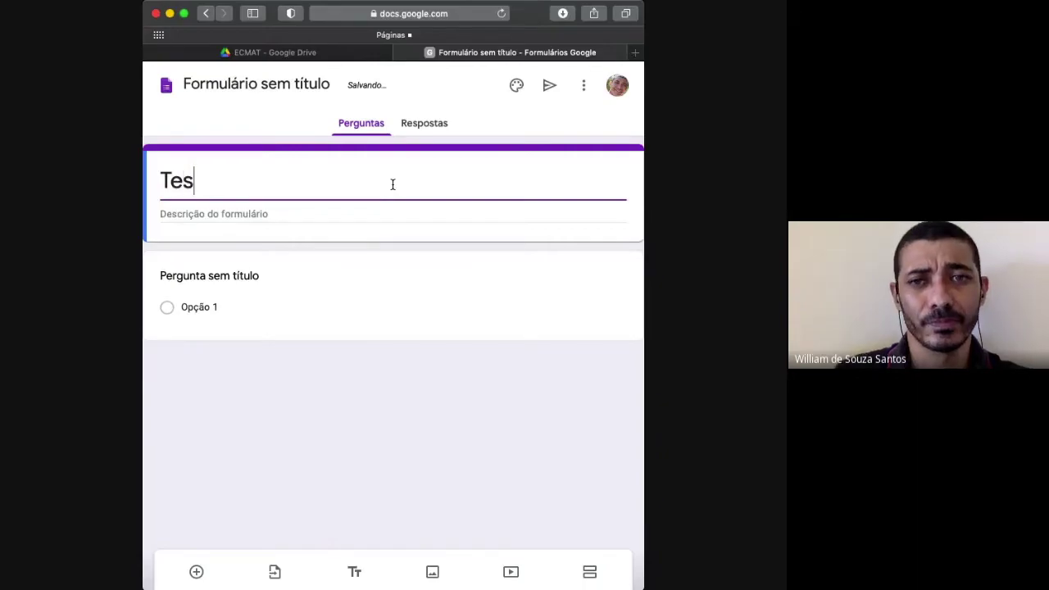
pyautogui.write('te de Mi')
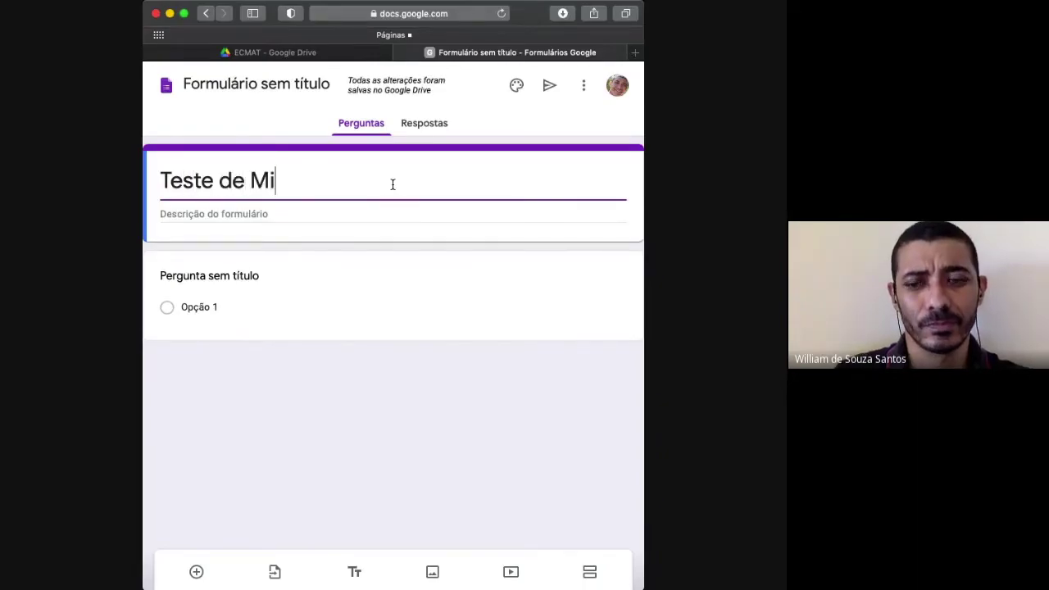
pyautogui.write('nicurso')
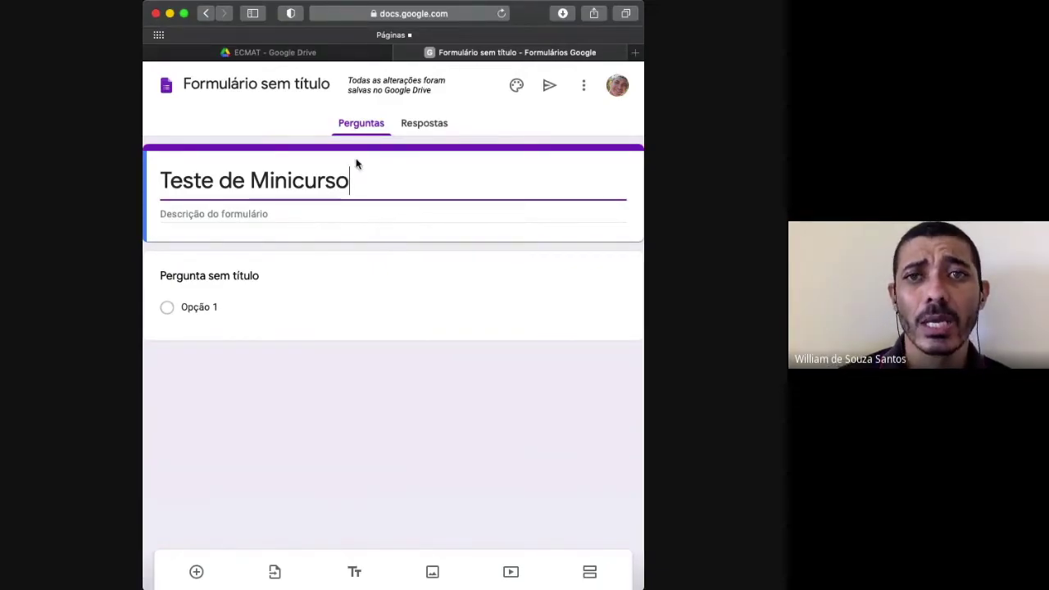
# Widen the browser window and insert the image Slide01.jpg from the JOGO folder of Google Drive below the form title.
pyautogui.moveTo(145, 21); pyautogui.dragTo(53, 18)
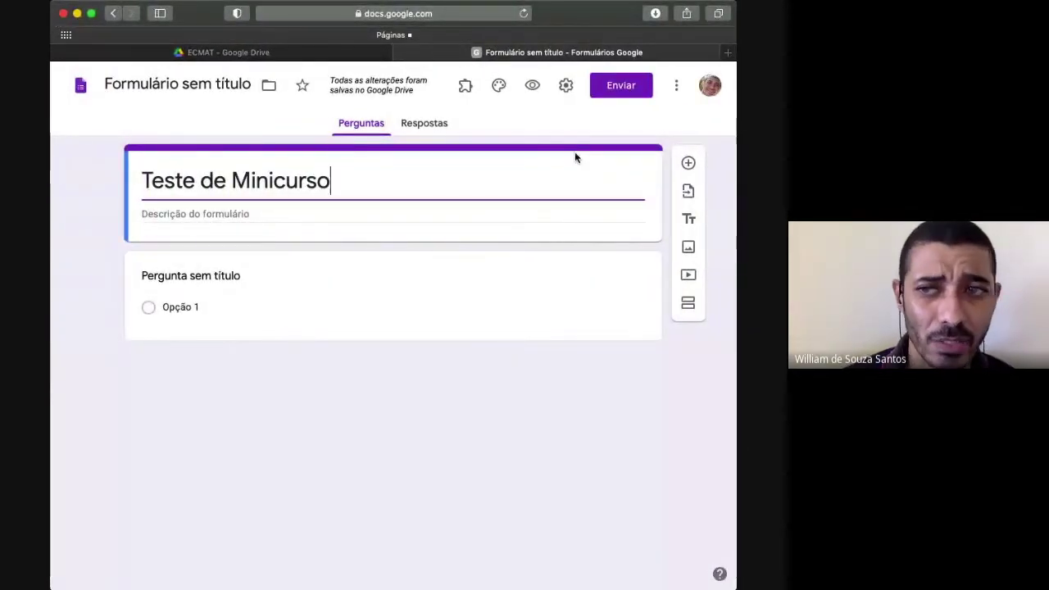
pyautogui.click(689, 248)
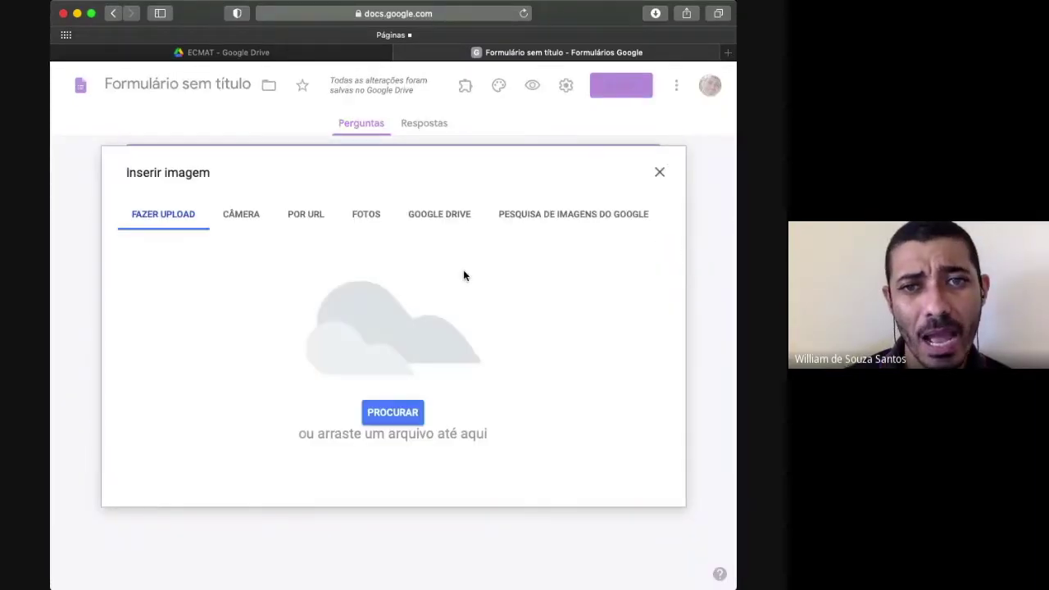
pyautogui.click(246, 217)
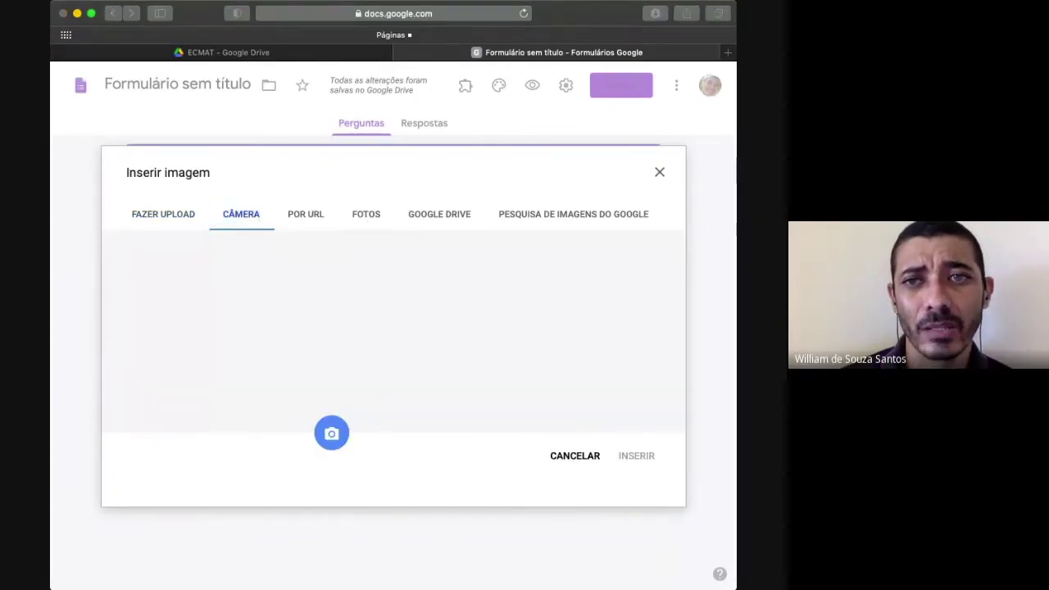
pyautogui.click(305, 216)
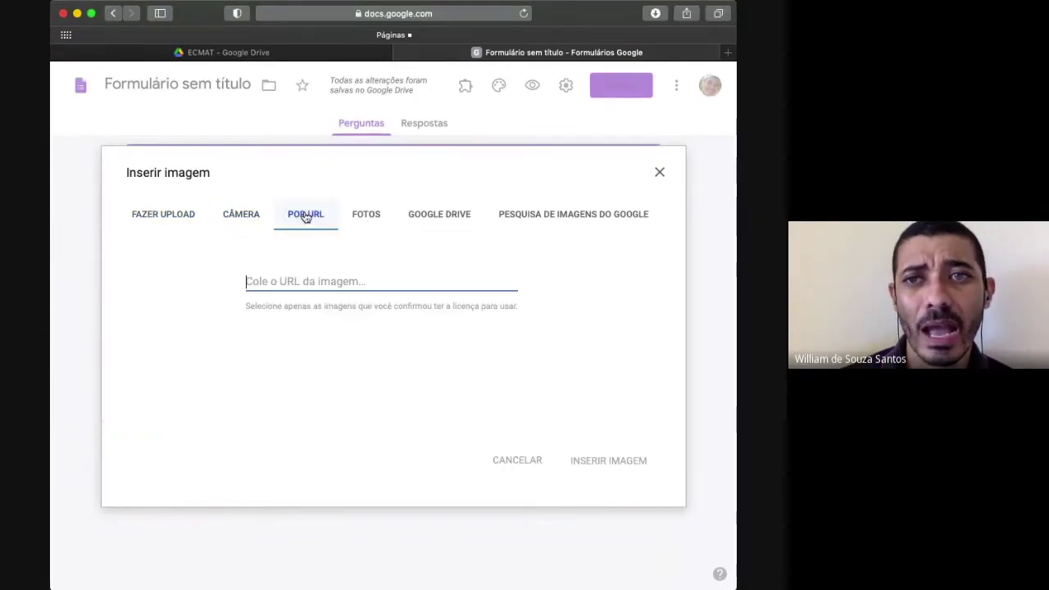
pyautogui.click(373, 215)
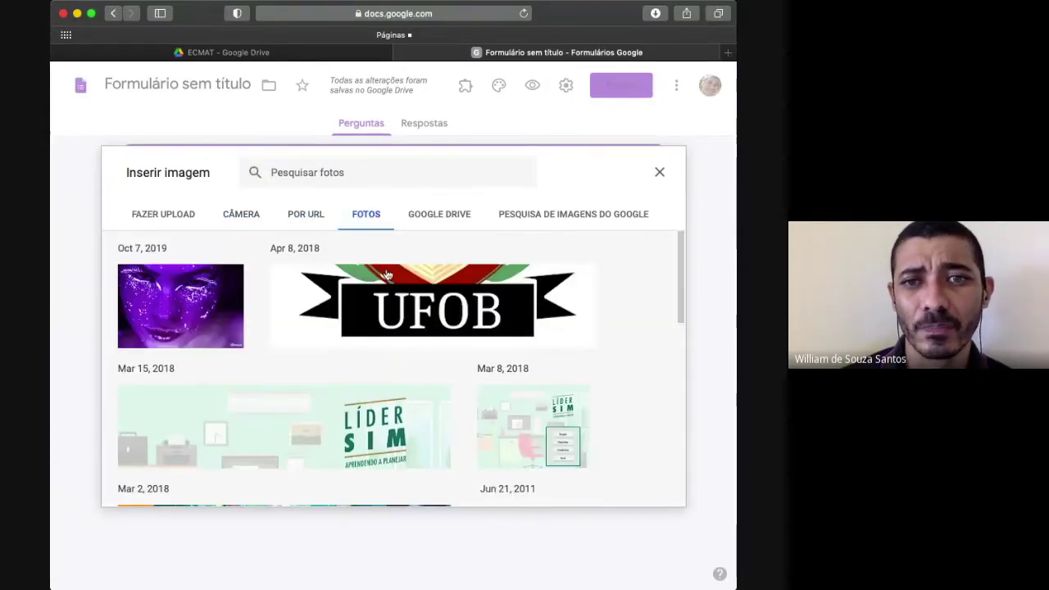
pyautogui.click(440, 216)
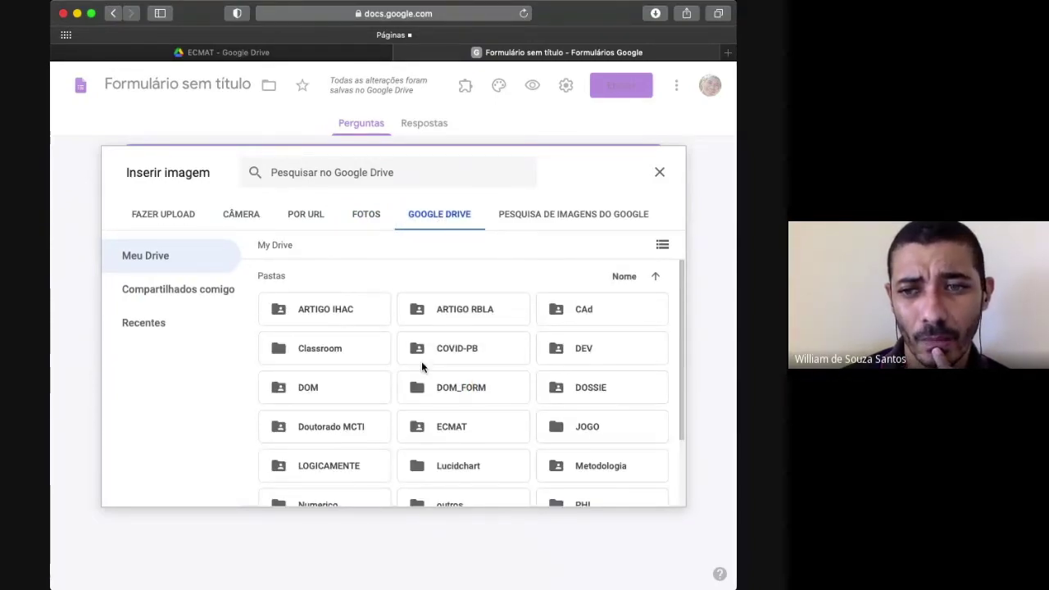
pyautogui.doubleClick(585, 426)
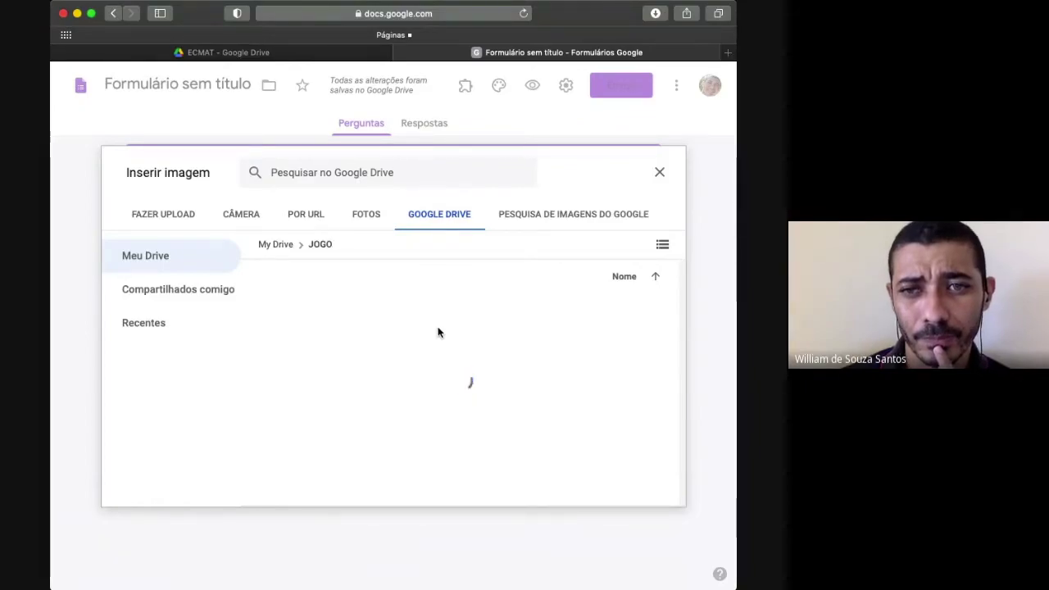
pyautogui.click(344, 343)
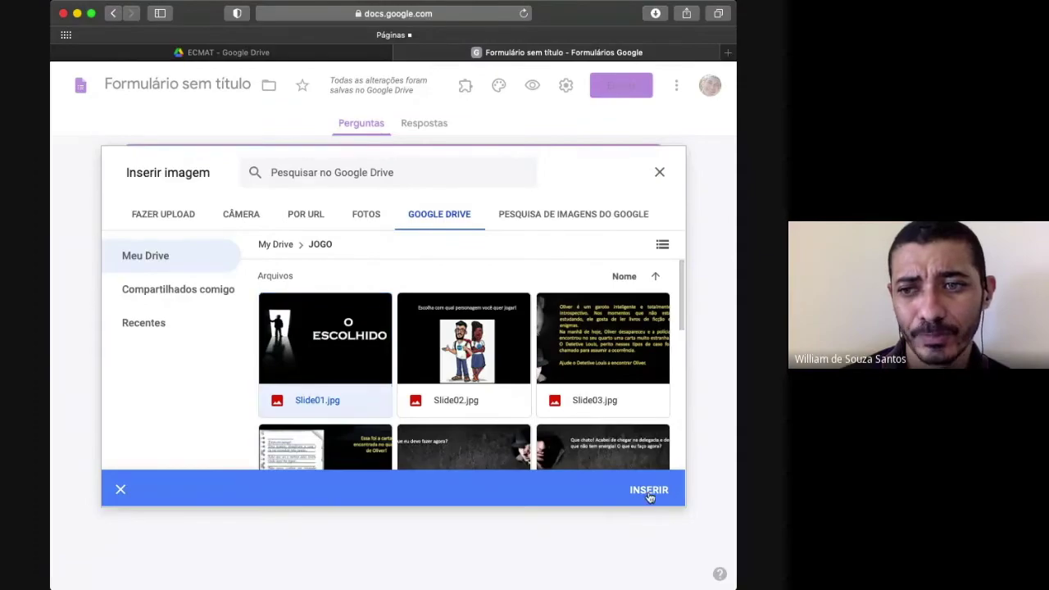
pyautogui.click(649, 490)
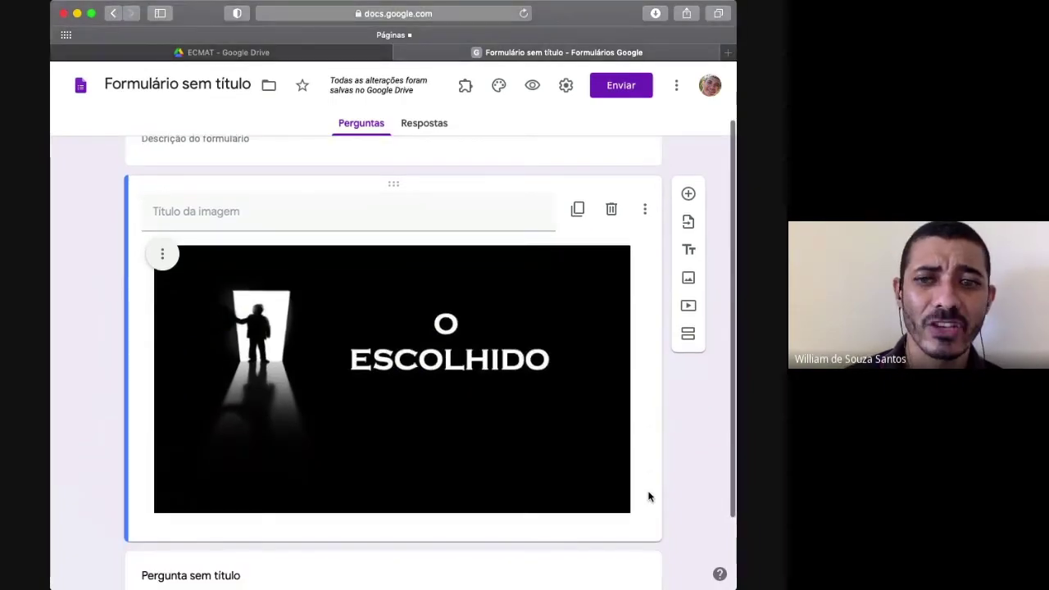
# Preview the form with its cover image and return to the editor.
pyautogui.click(533, 86)
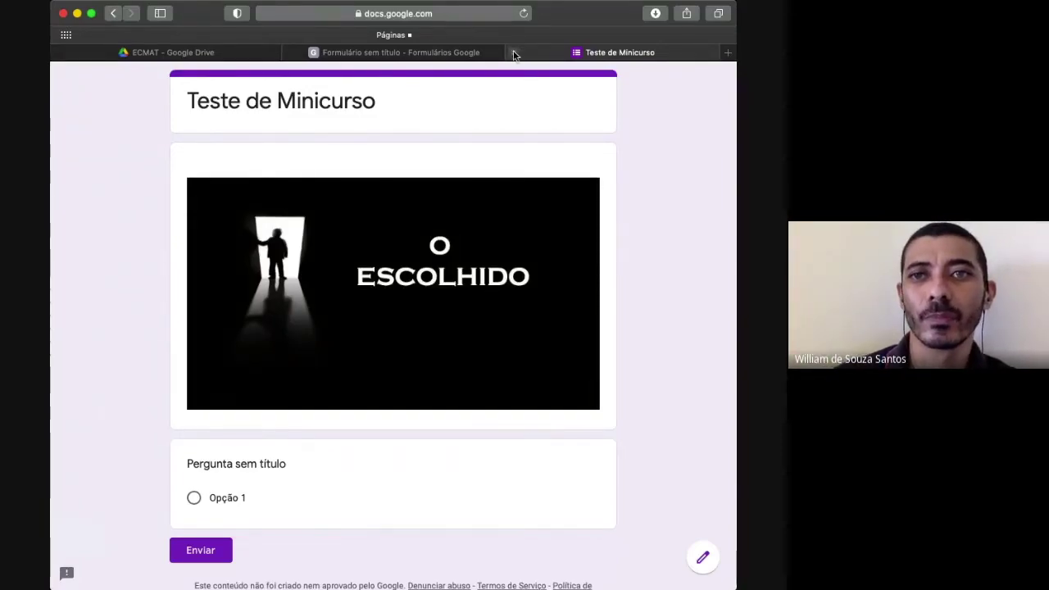
pyautogui.click(514, 52)
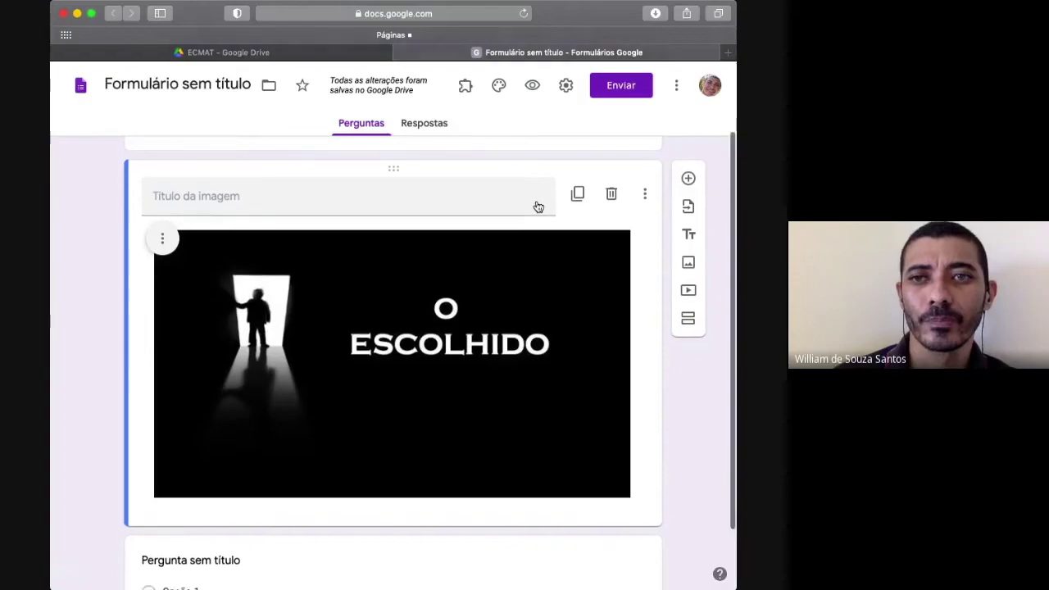
pyautogui.scroll(2, 536, 205)
pyautogui.scroll(-2, 537, 201)
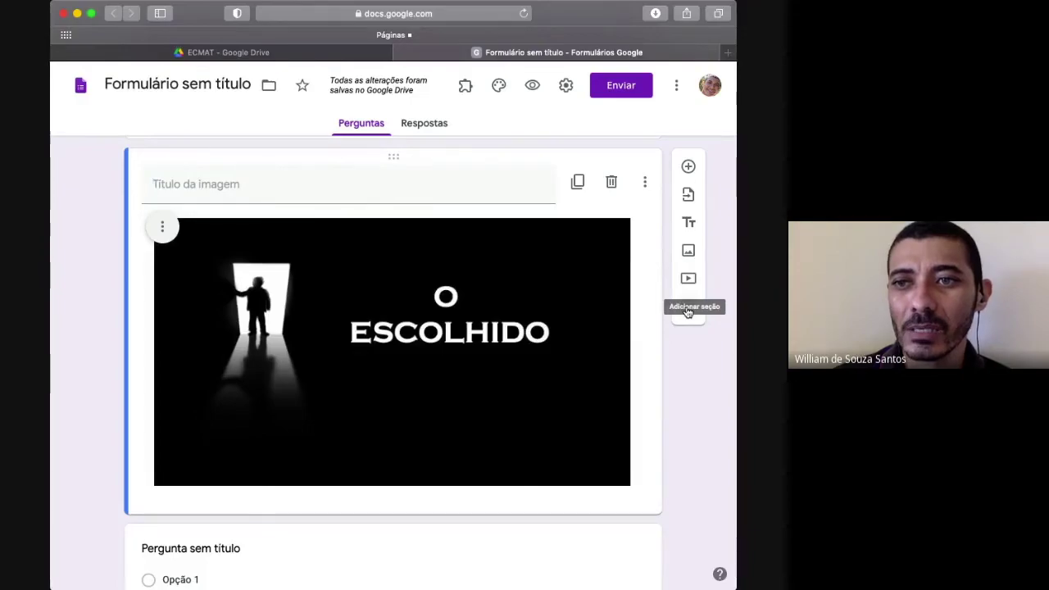
# Add a new section directly after the cover image, and preview the form's first page.
pyautogui.click(688, 310)
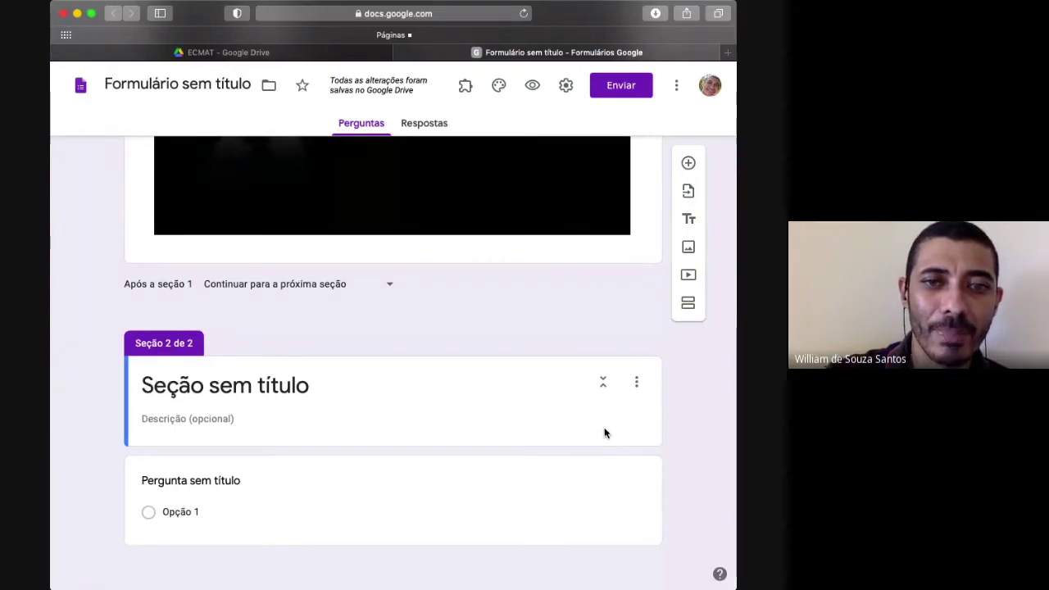
pyautogui.scroll(10, 496, 301)
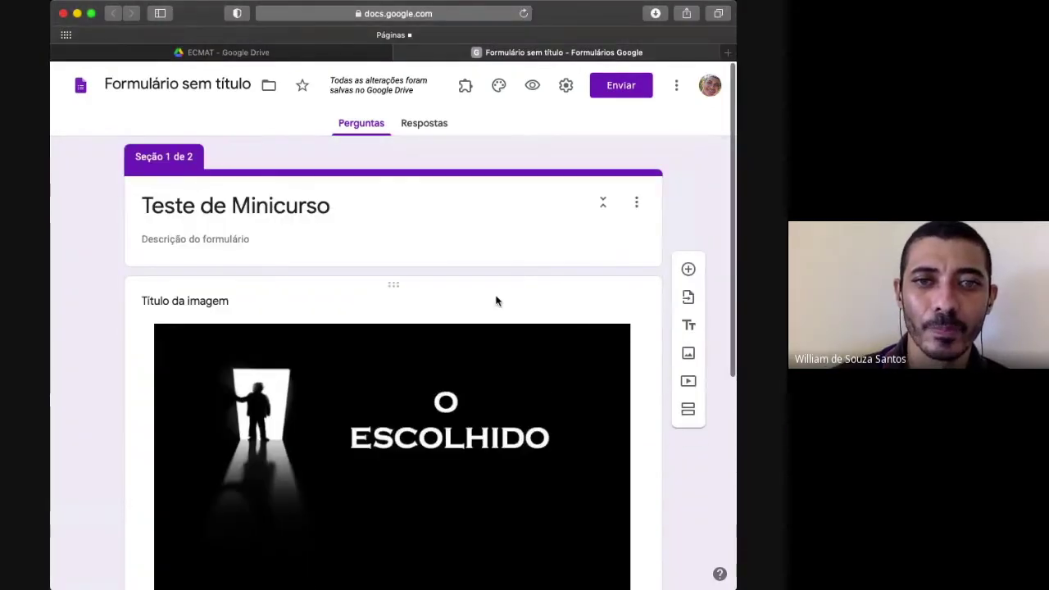
pyautogui.click(532, 87)
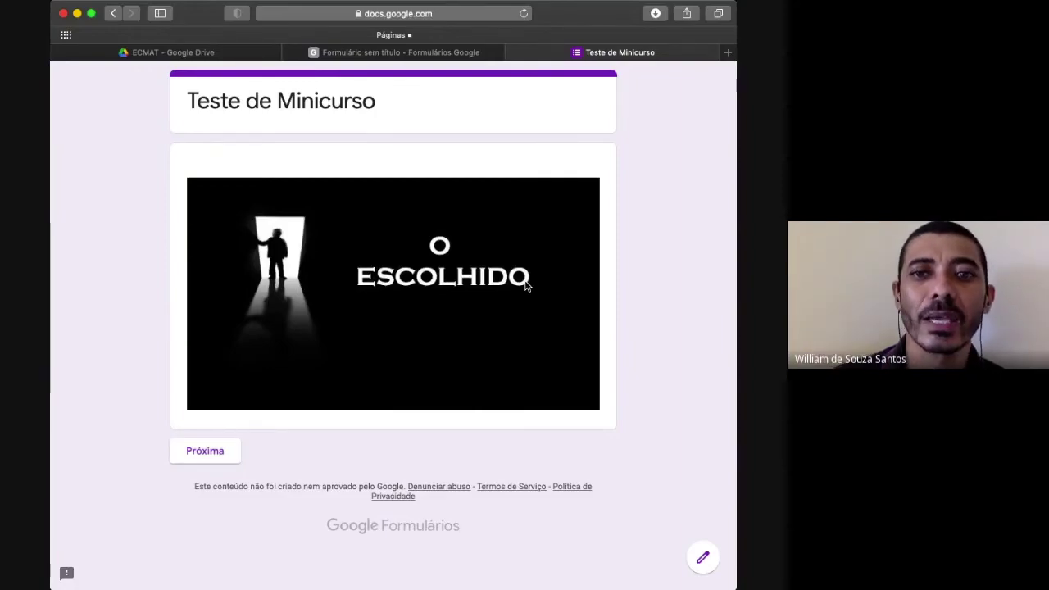
pyautogui.click(513, 51)
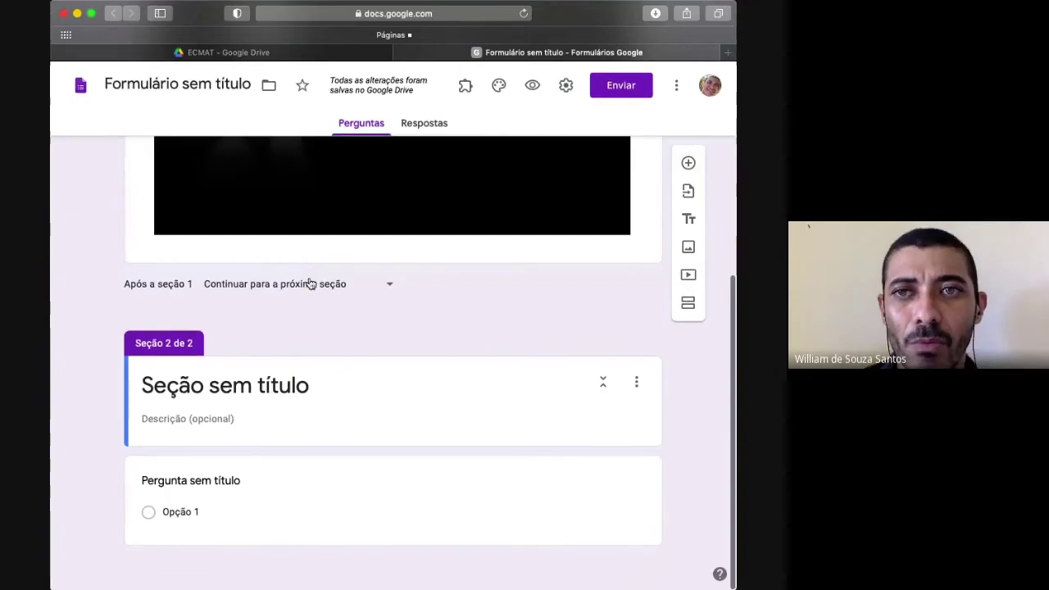
# Title the multiple-choice question in section 2 "Pergunta 01".
pyautogui.click(244, 481)
pyautogui.write('PErg')
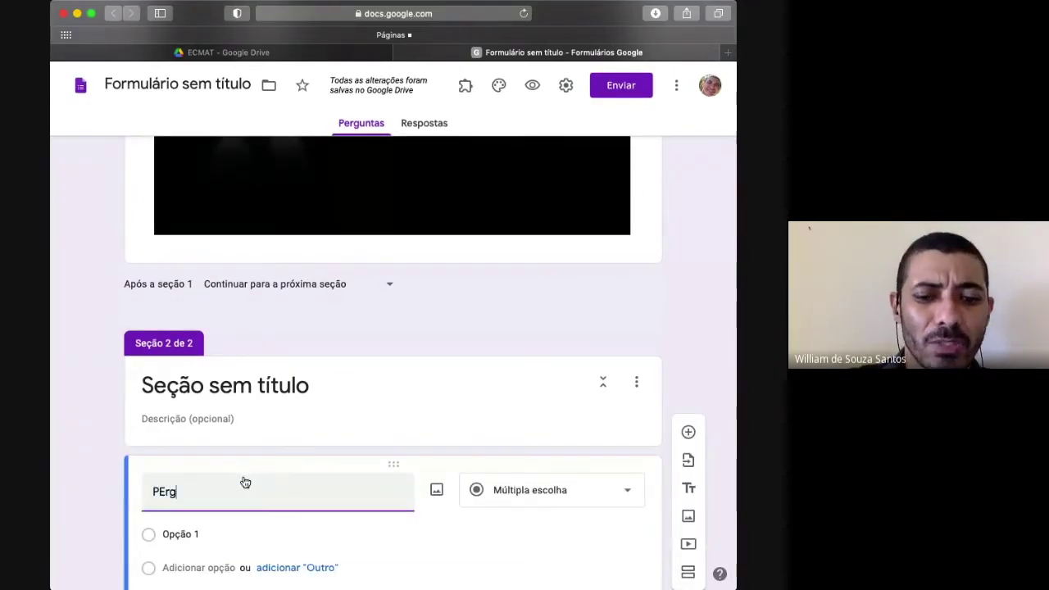
pyautogui.write('unta')
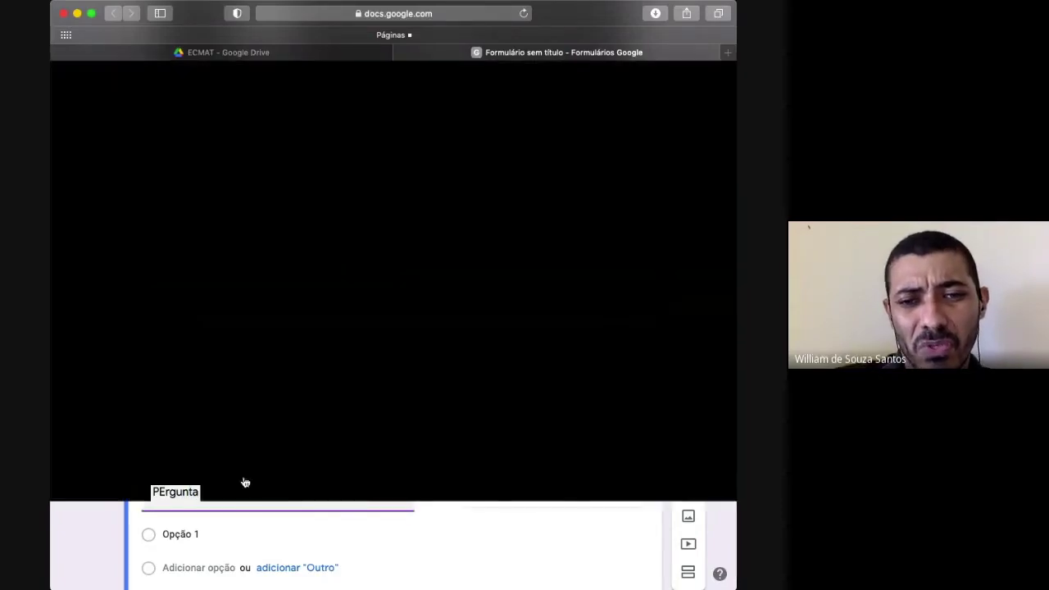
pyautogui.write(' 01')
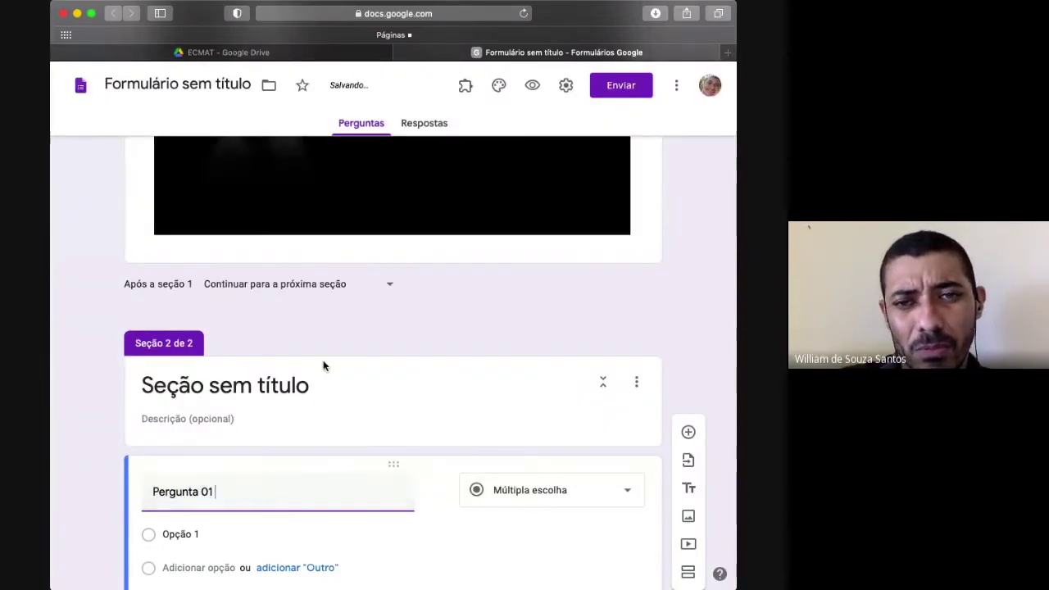
# Give Pergunta 01 two answer options, A and B.
pyautogui.scroll(-2, 323, 365)
pyautogui.click(227, 432)
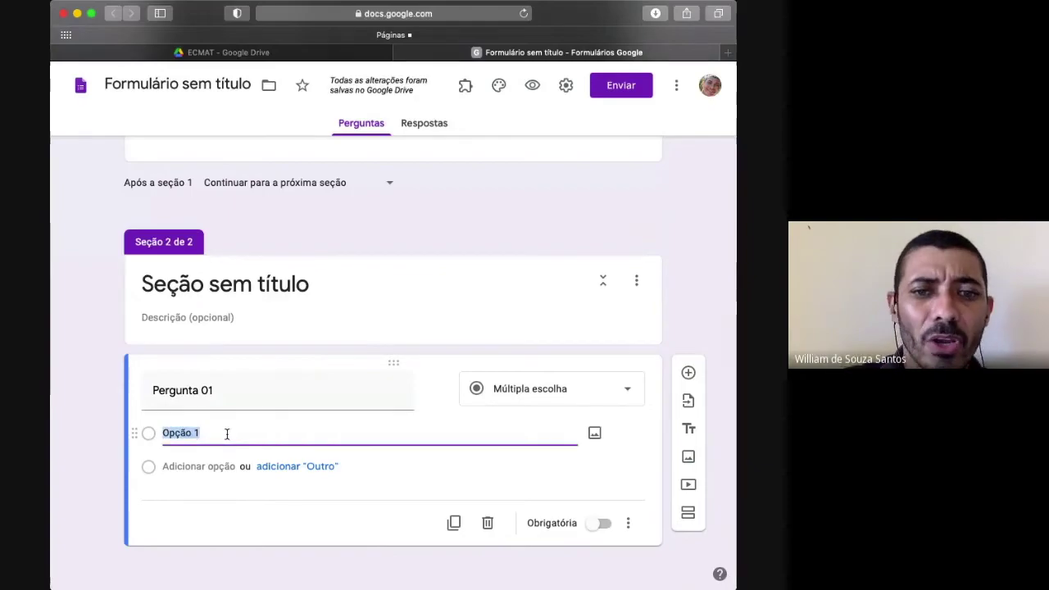
pyautogui.write('AB')
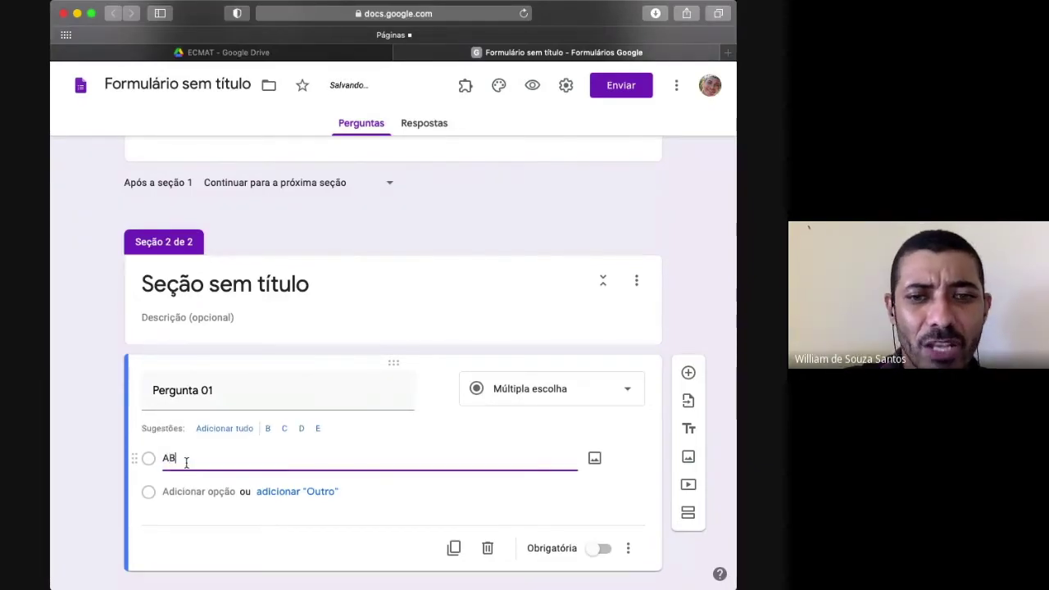
pyautogui.press('BackSpace')
pyautogui.click(194, 491)
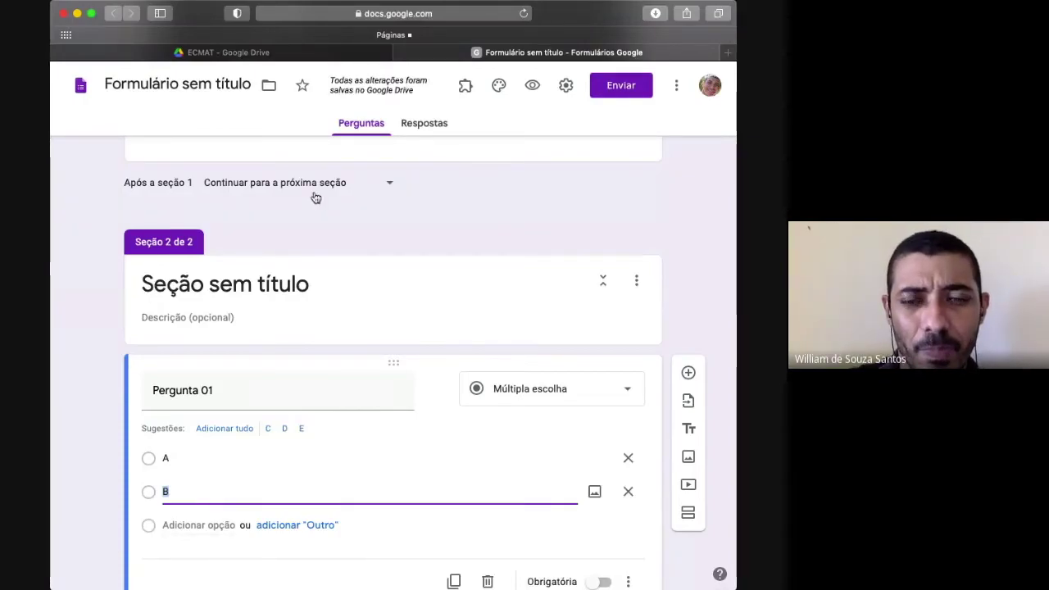
pyautogui.scroll(-2, 314, 197)
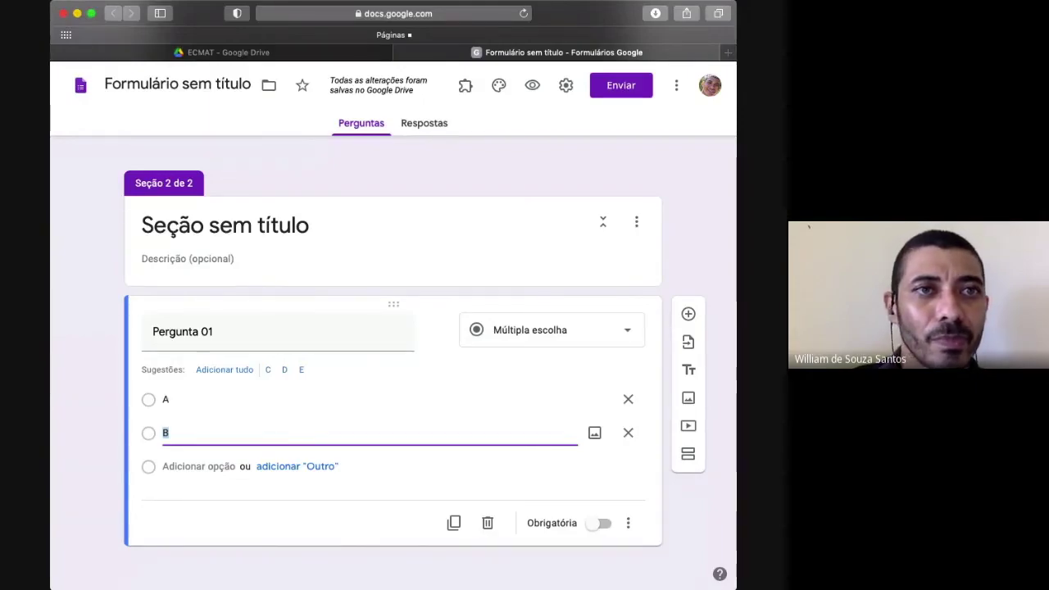
pyautogui.press('super+Tab')
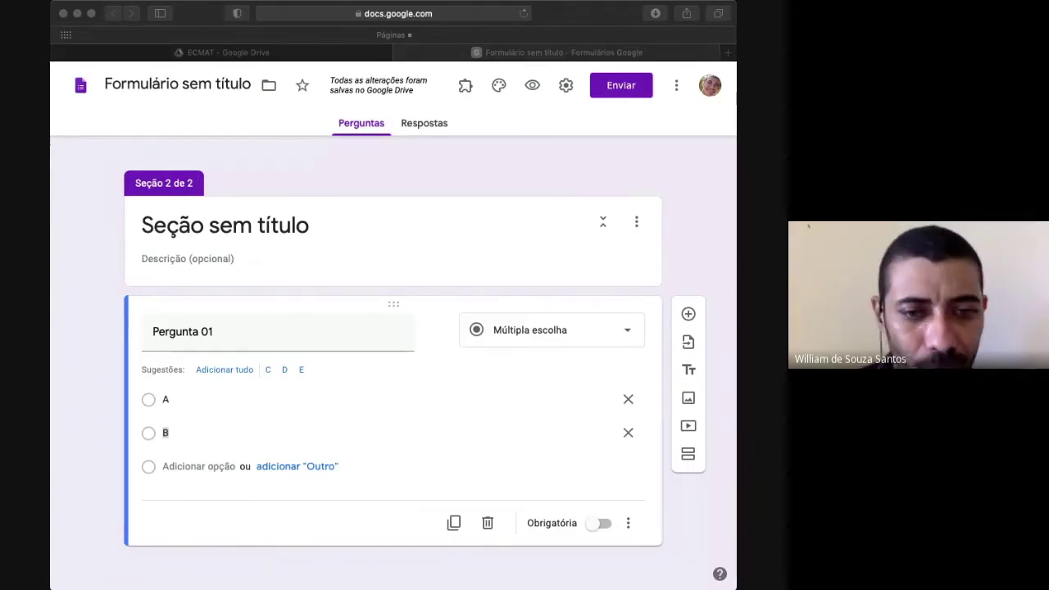
pyautogui.press('super+Tab')
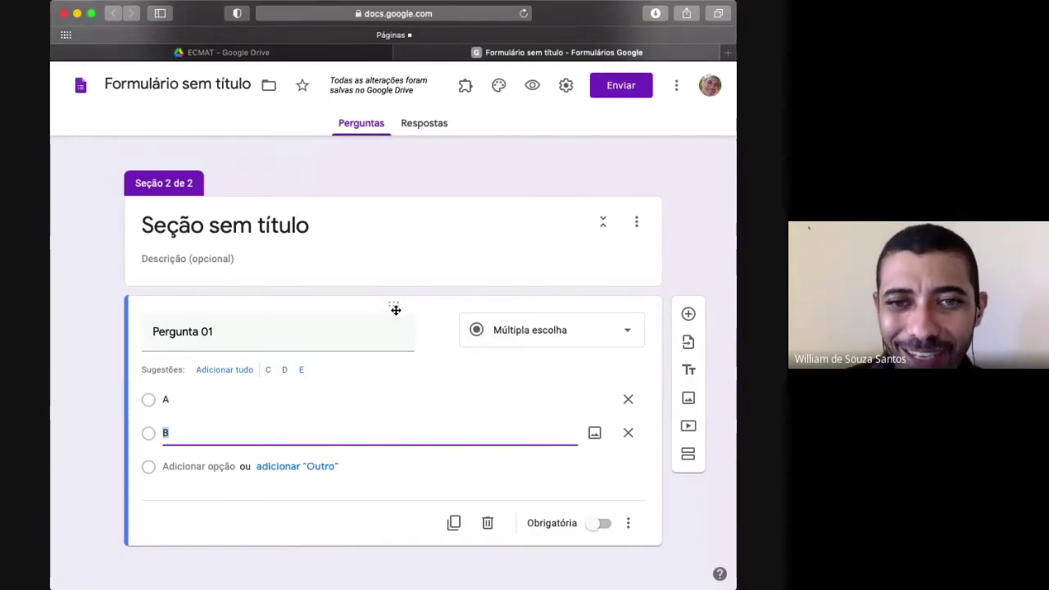
# Enable going to a section based on the answer for Pergunta 01, and check the destinations offered for option A.
pyautogui.click(629, 529)
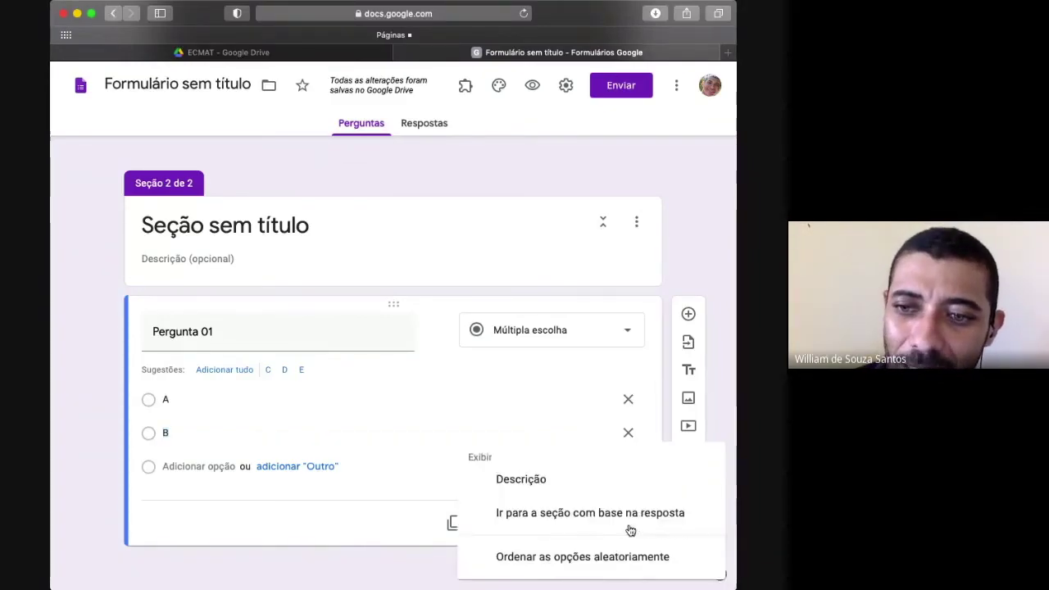
pyautogui.click(590, 514)
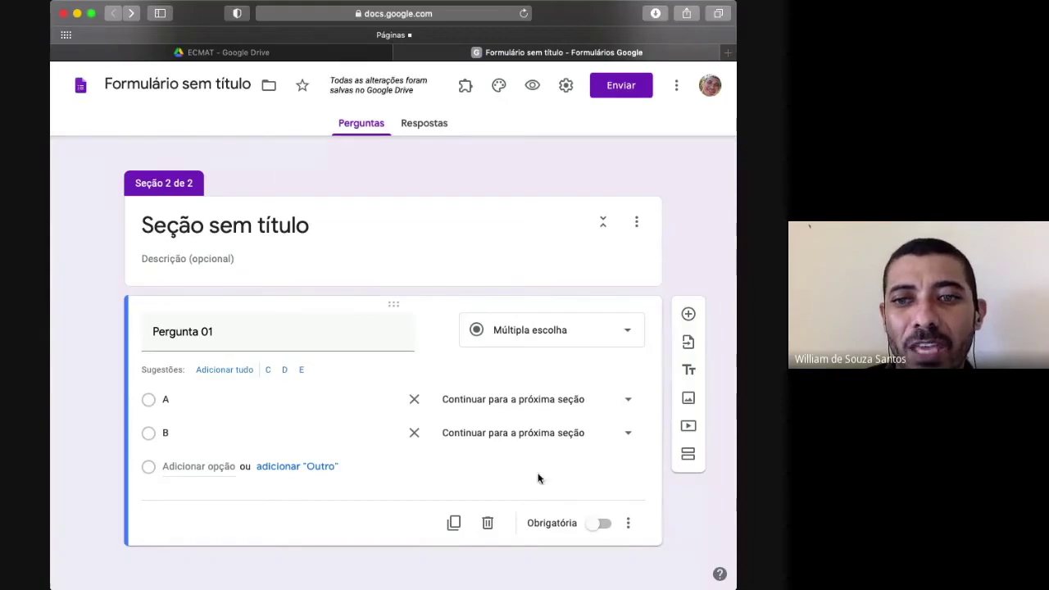
pyautogui.click(631, 401)
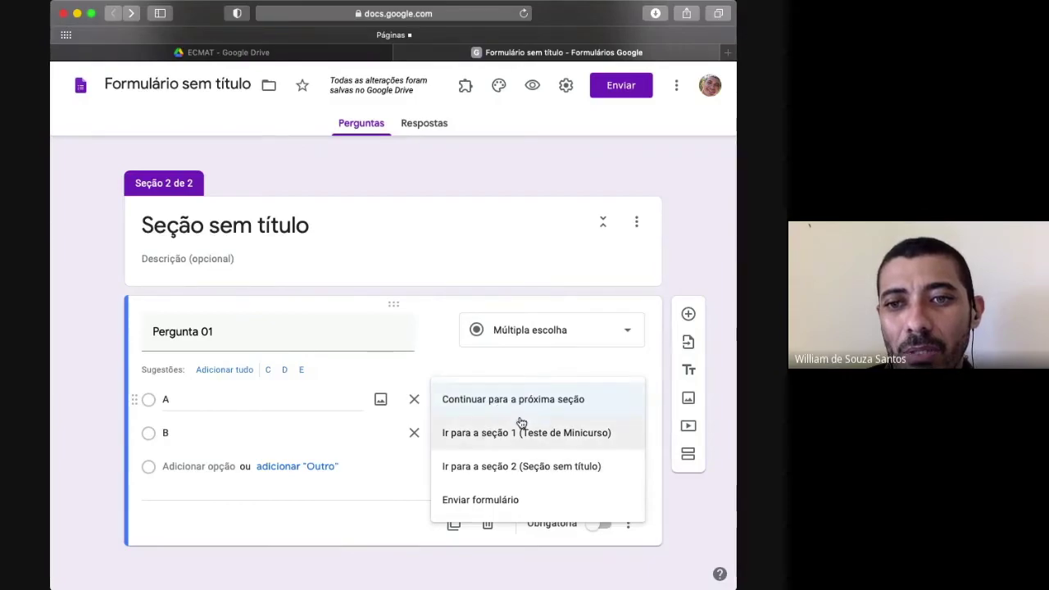
pyautogui.click(385, 492)
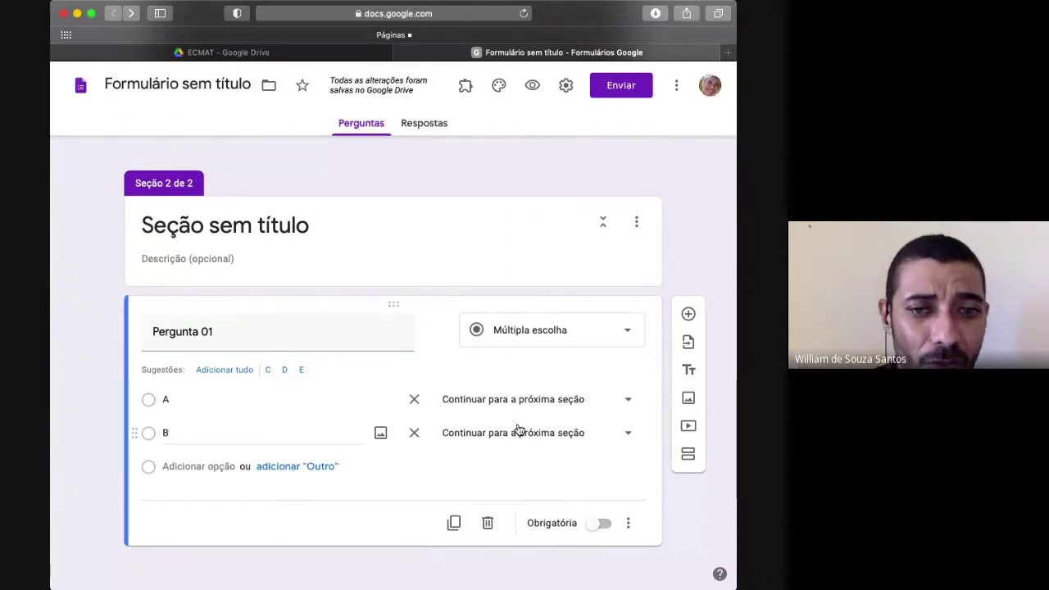
# Add a third section with a new multiple-choice question and enable going to a section based on the answer for it.
pyautogui.click(688, 456)
pyautogui.scroll(-2, 527, 433)
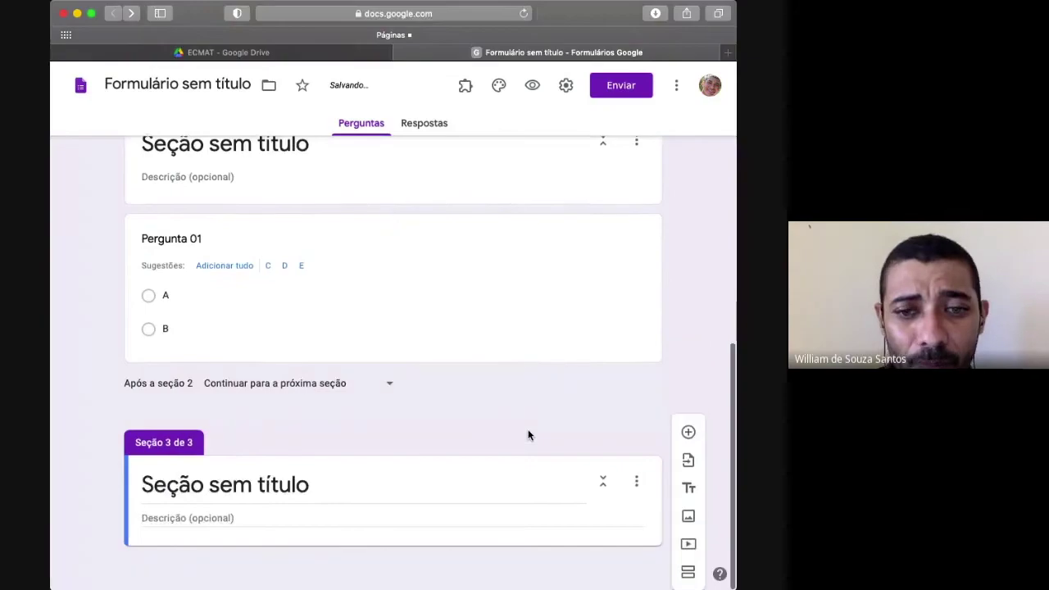
pyautogui.click(689, 432)
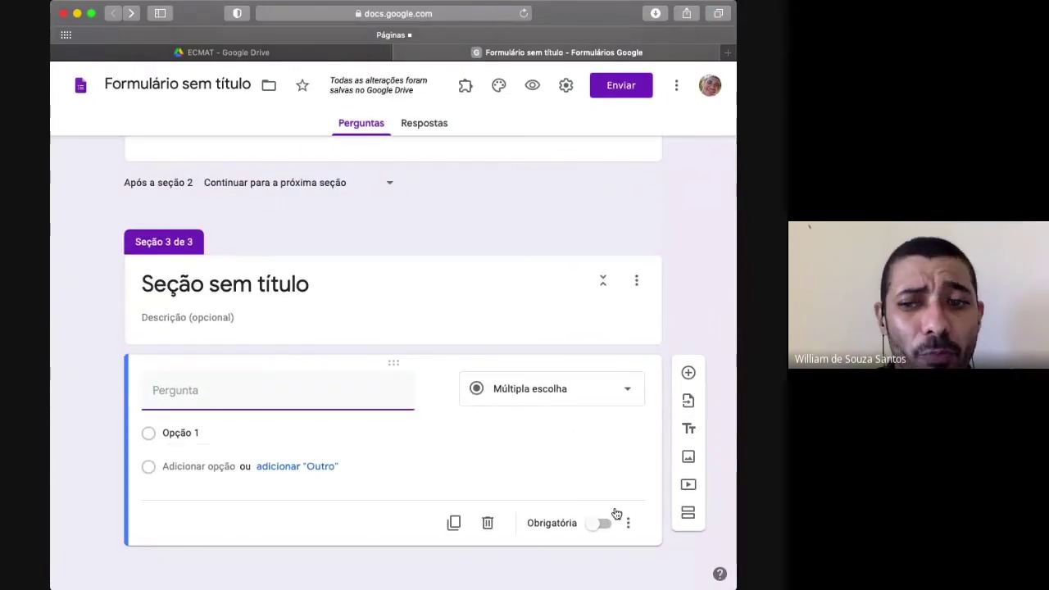
pyautogui.click(628, 523)
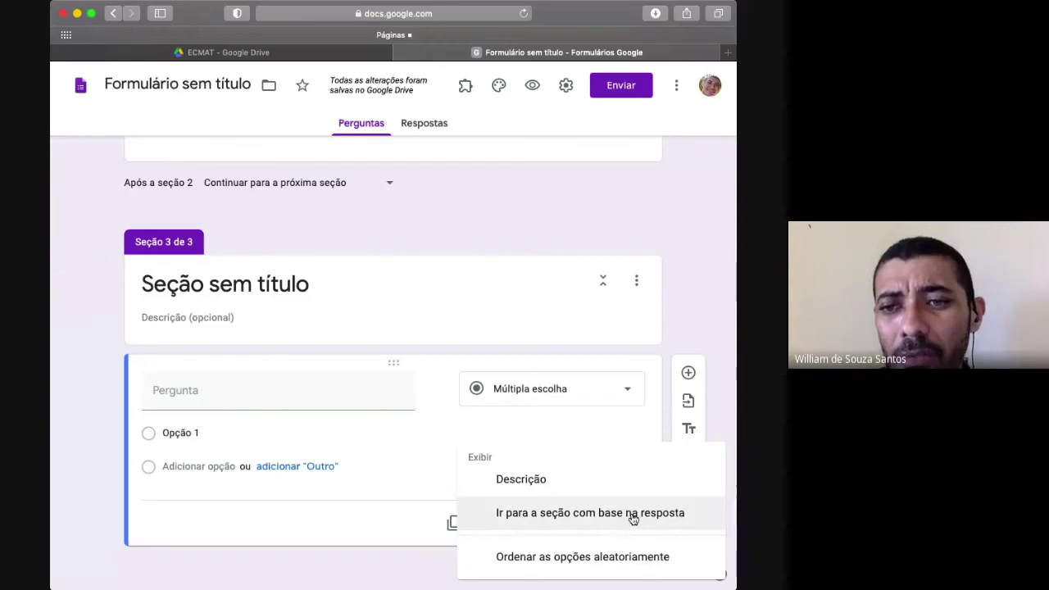
pyautogui.click(633, 515)
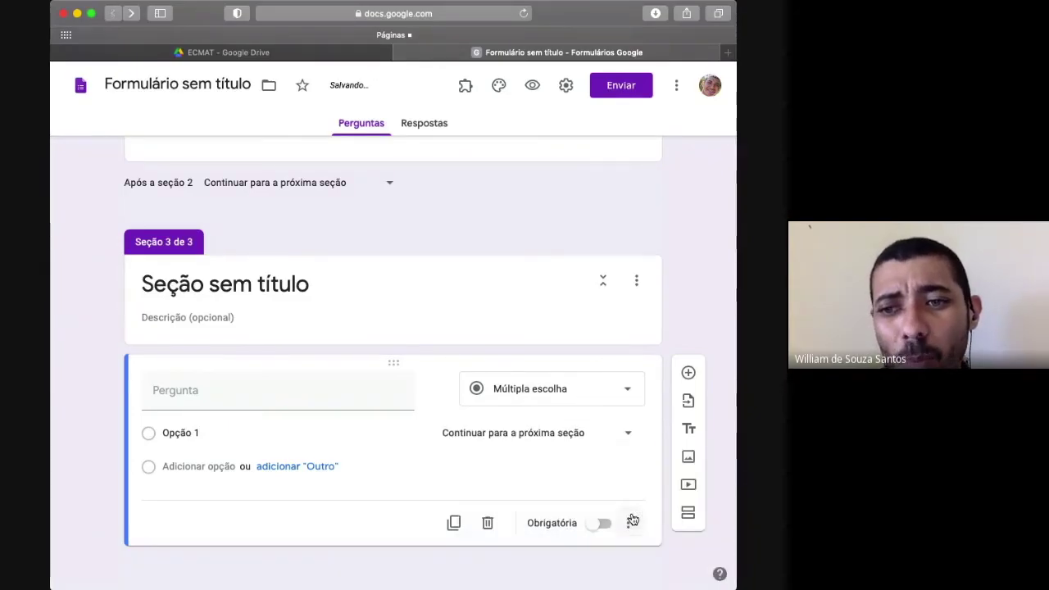